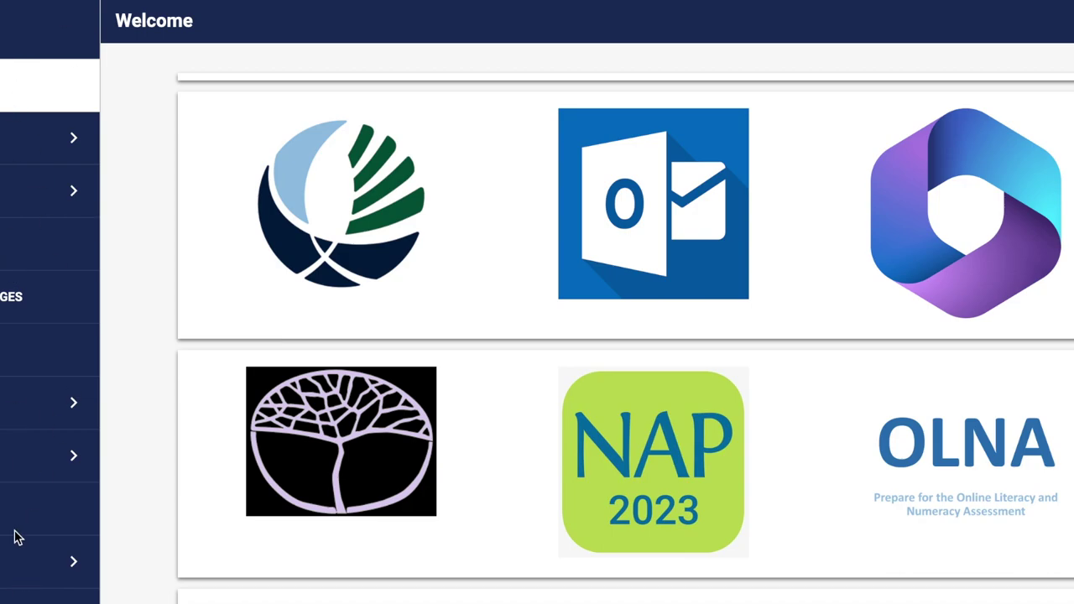
- Open the Timetable page
{"action": "scroll", "coordinate": [27, 174], "scroll_direction": "down", "scroll_amount": 3}
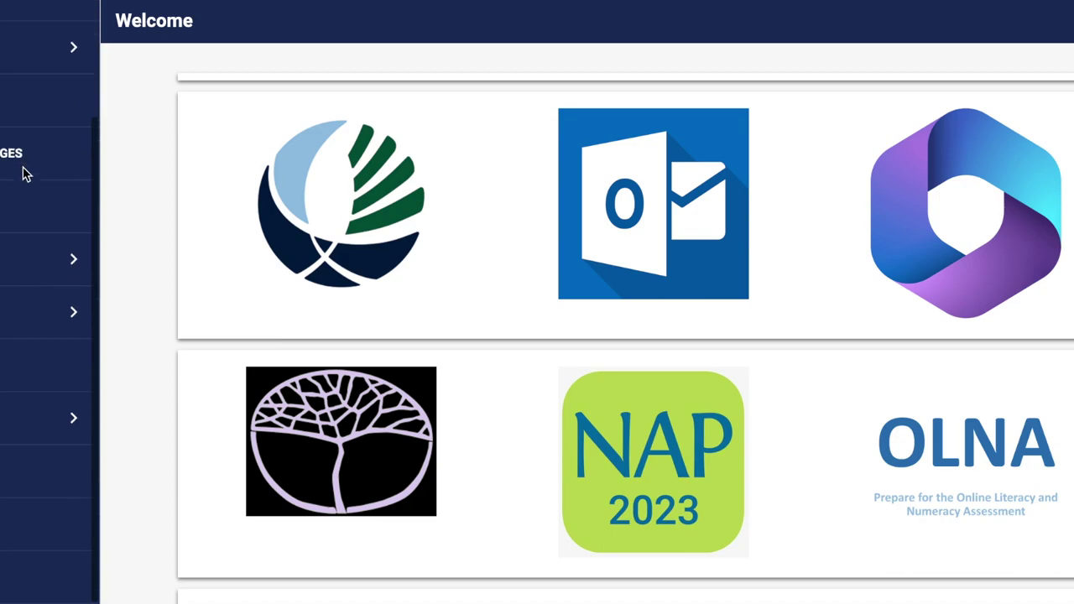
{"action": "left_click", "coordinate": [51, 578]}
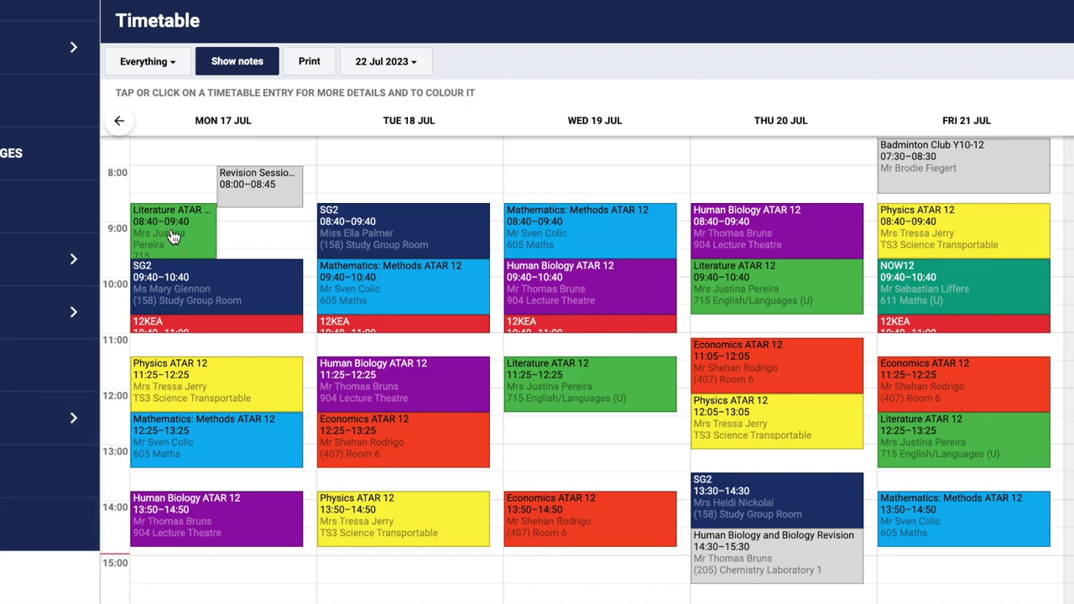
- Set the colour of the Literature ATAR 12 class to light green (#8bc34a), starting from its Monday 08:40 entry
{"action": "left_click", "coordinate": [169, 242]}
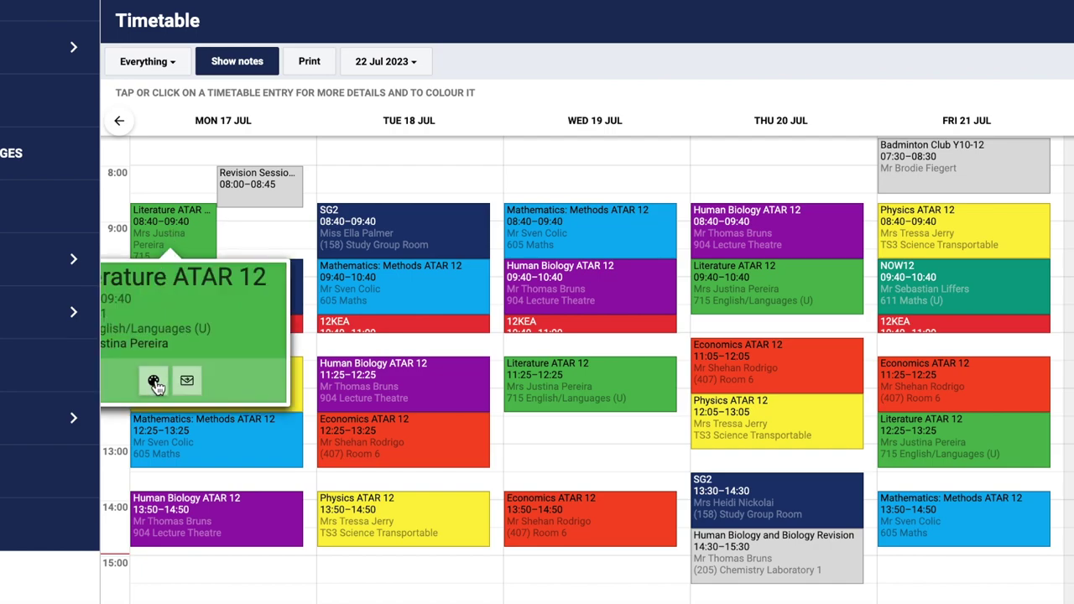
{"action": "left_click", "coordinate": [154, 381]}
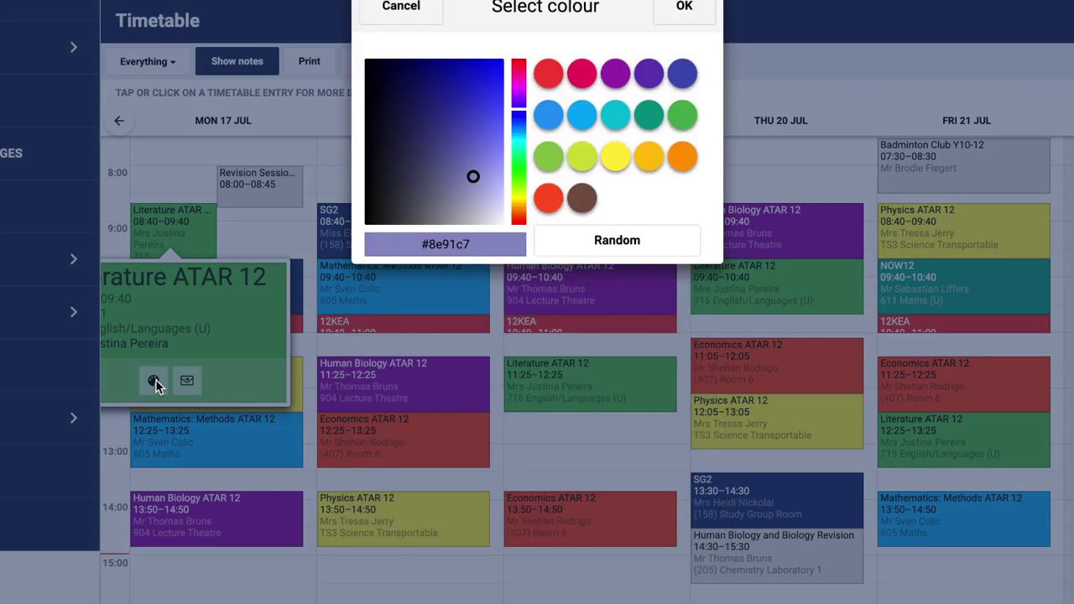
{"action": "left_click", "coordinate": [550, 165]}
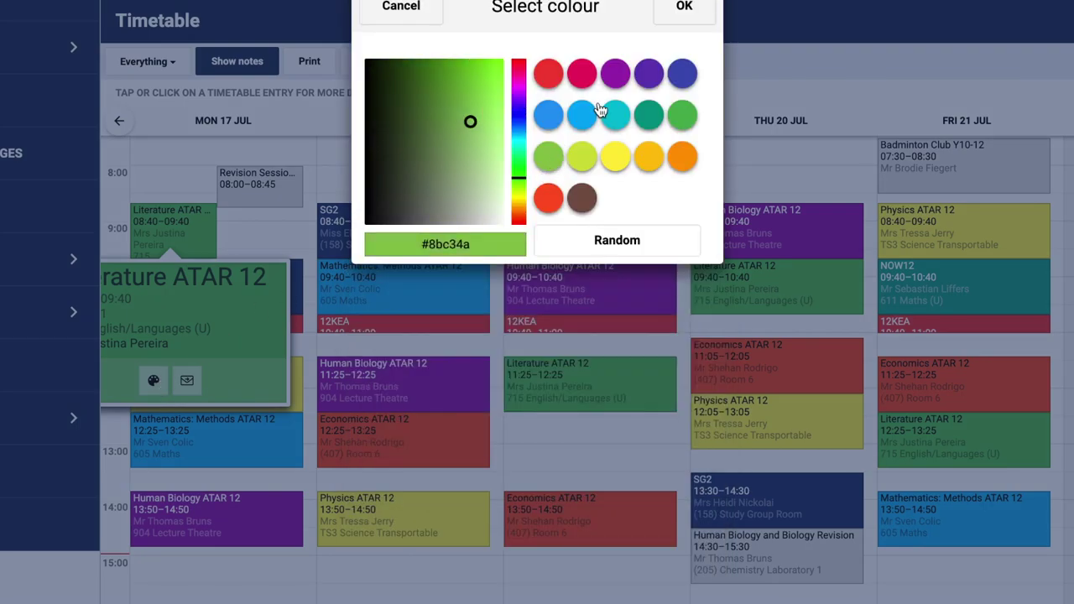
{"action": "left_click", "coordinate": [687, 9]}
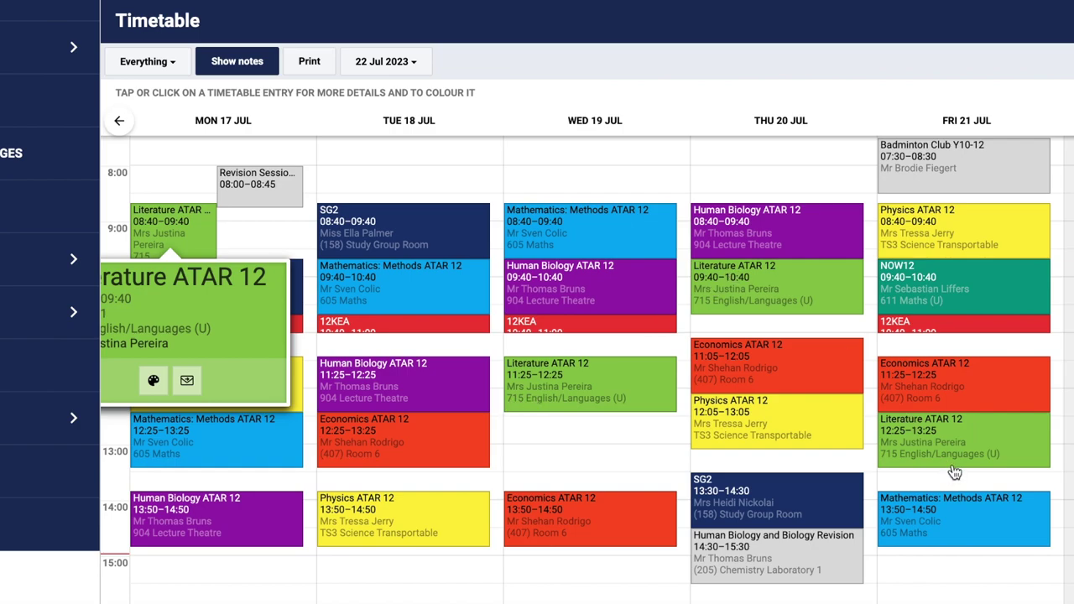
- Change the Literature ATAR 12 class colour back to the darker green and close its details
{"action": "left_click", "coordinate": [154, 382]}
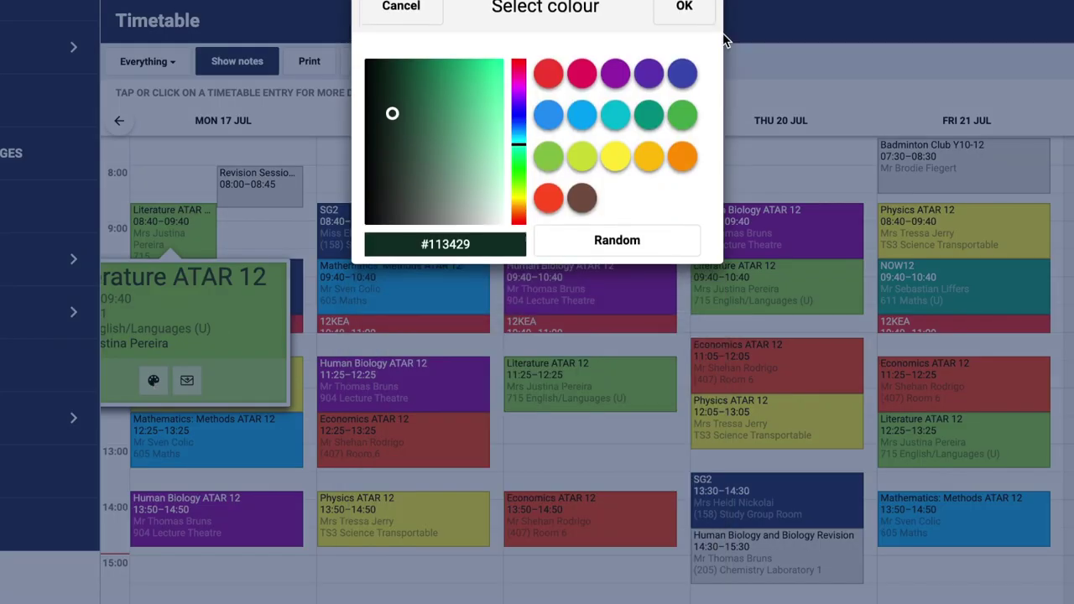
{"action": "left_click", "coordinate": [684, 119]}
{"action": "left_click", "coordinate": [688, 8]}
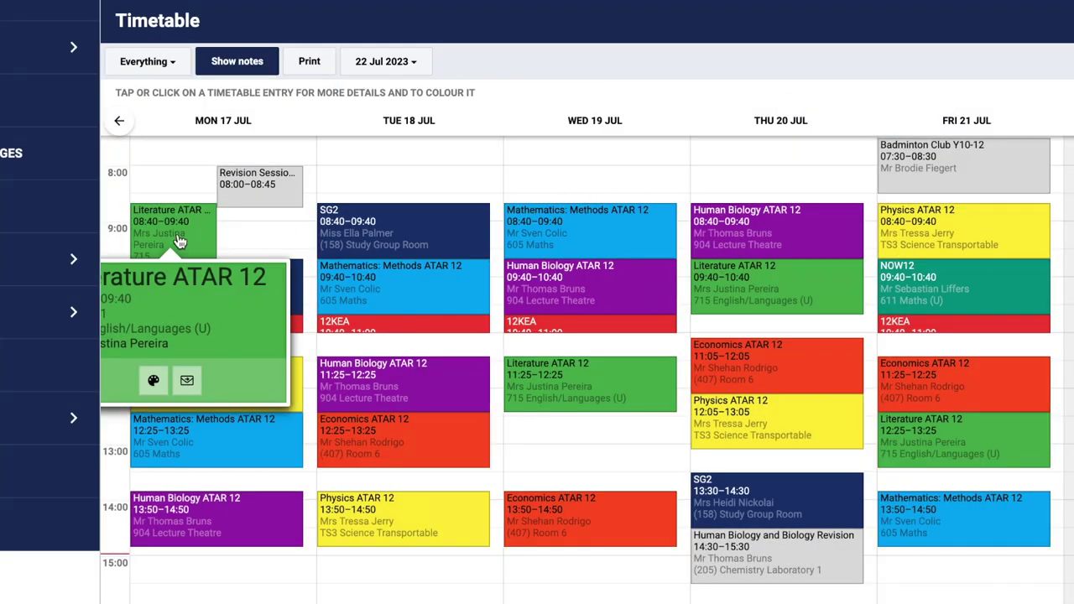
{"action": "left_click", "coordinate": [181, 241]}
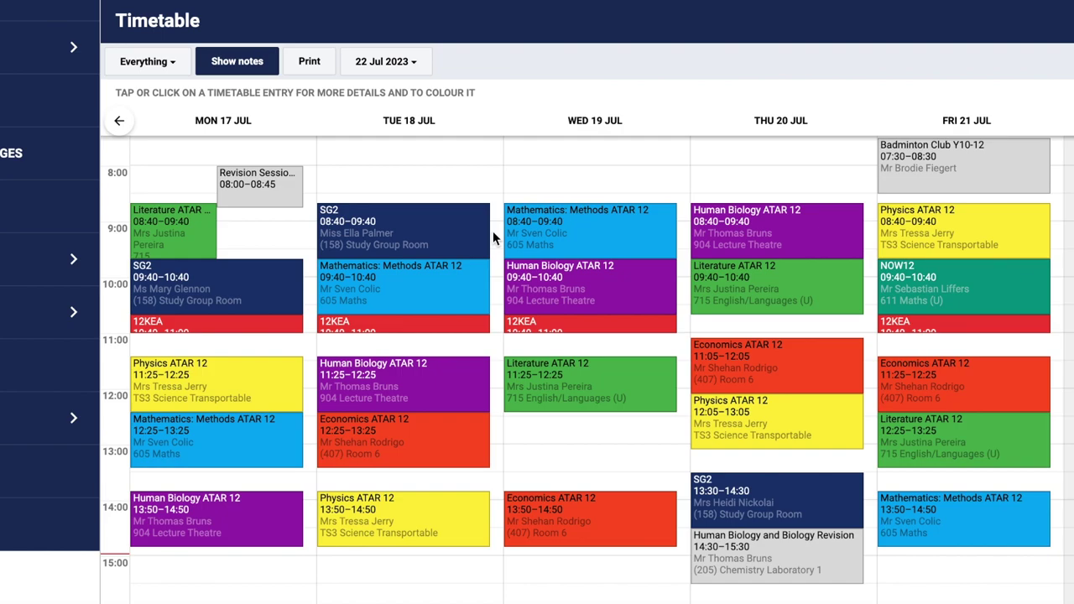
- Create a new appointment on Friday 21 July starting at 05:00 pm and set its end time to 09:00 pm
{"action": "scroll", "coordinate": [444, 311], "scroll_direction": "down", "scroll_amount": 4}
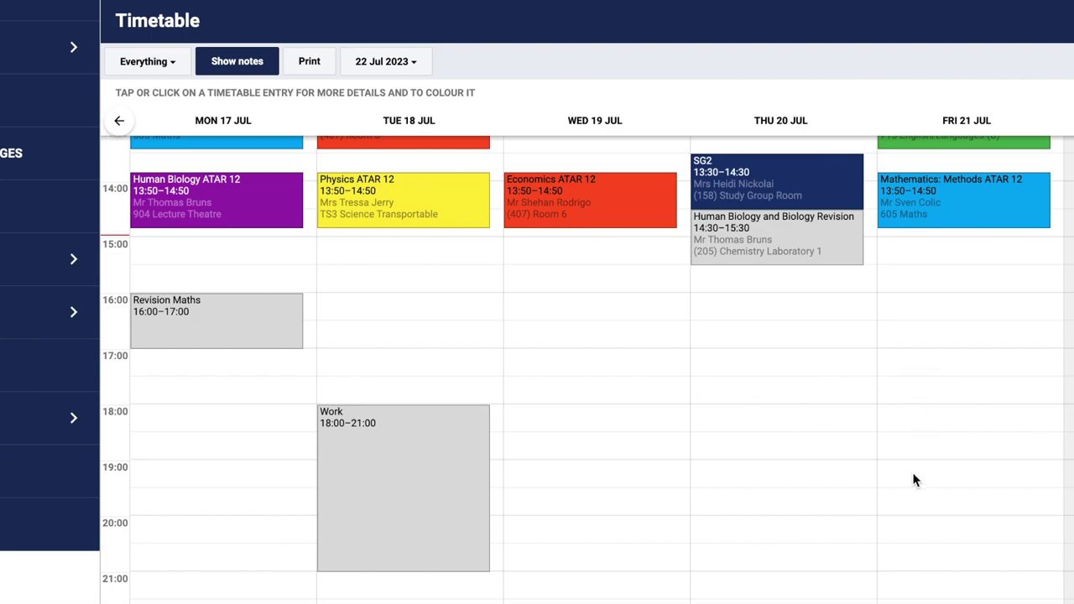
{"action": "left_click", "coordinate": [895, 353]}
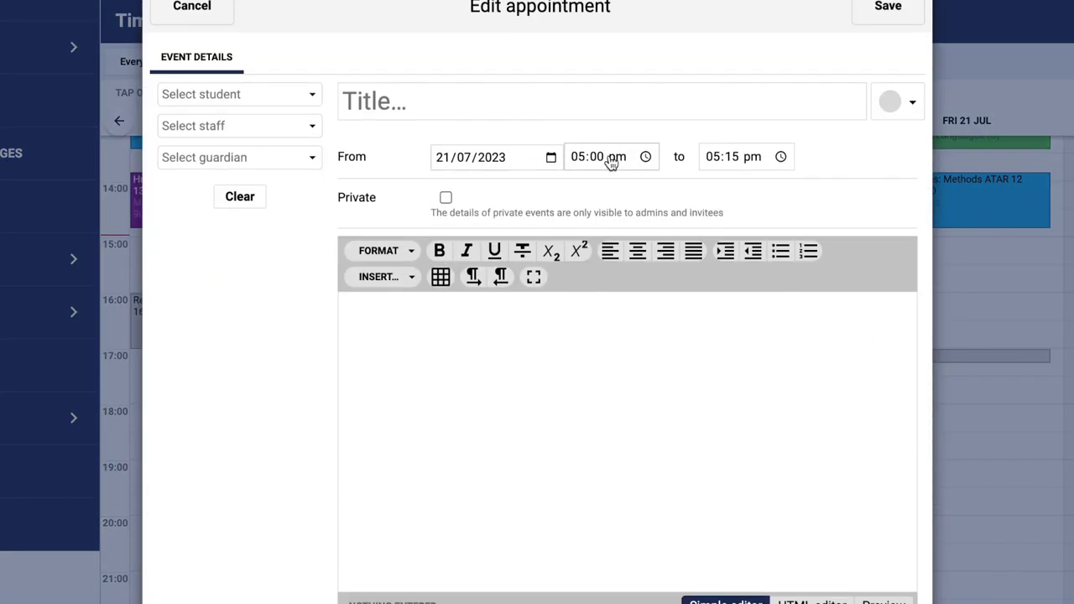
{"action": "left_click", "coordinate": [732, 157]}
{"action": "left_click", "coordinate": [781, 156]}
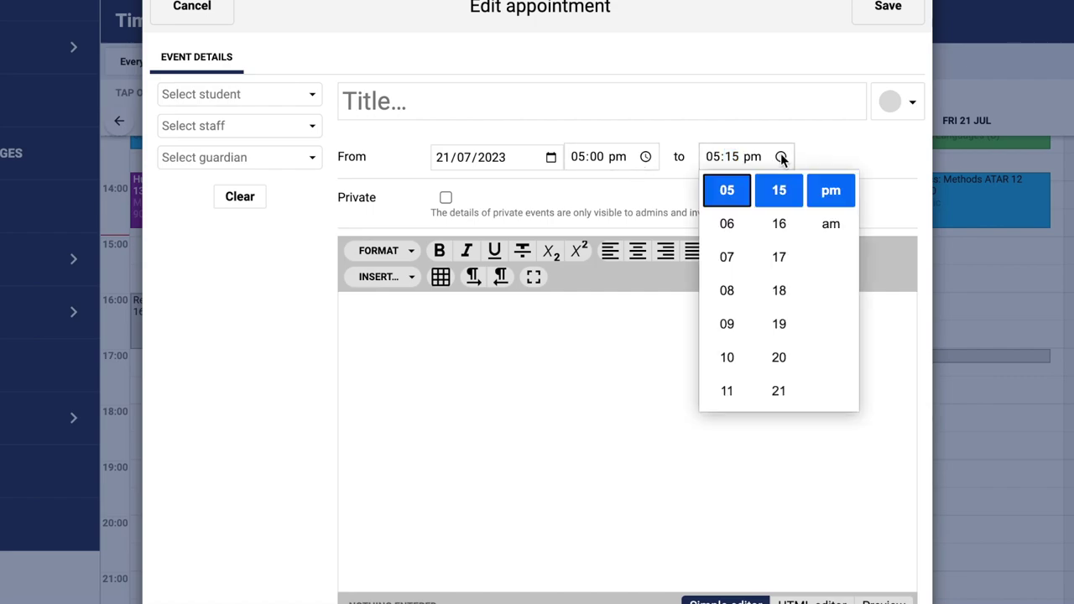
{"action": "left_click", "coordinate": [729, 328]}
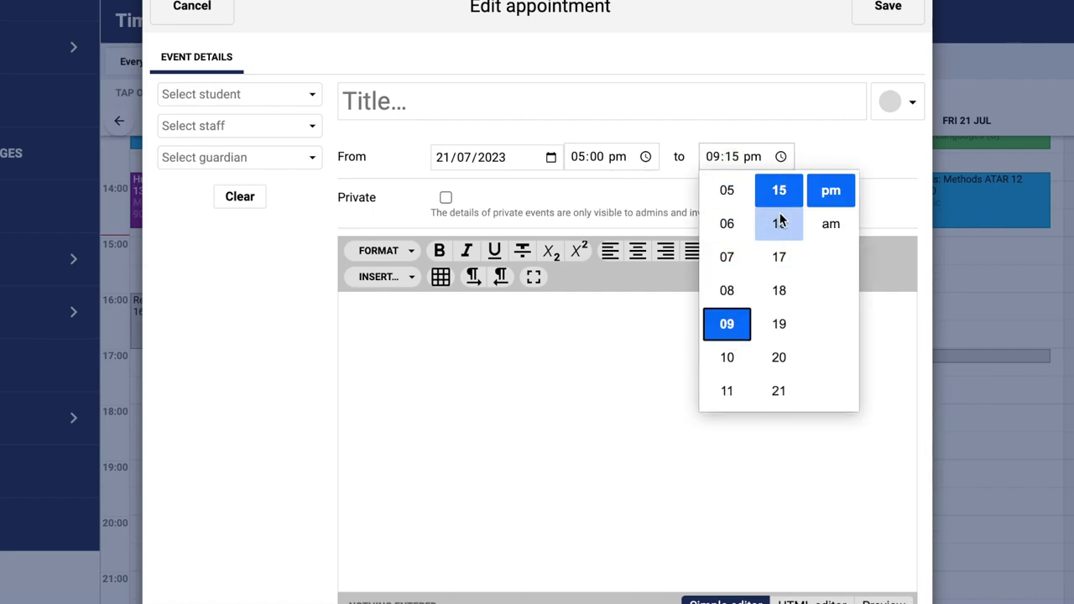
{"action": "scroll", "coordinate": [779, 226], "scroll_direction": "up", "scroll_amount": 5}
{"action": "scroll", "coordinate": [780, 218], "scroll_direction": "up", "scroll_amount": 5}
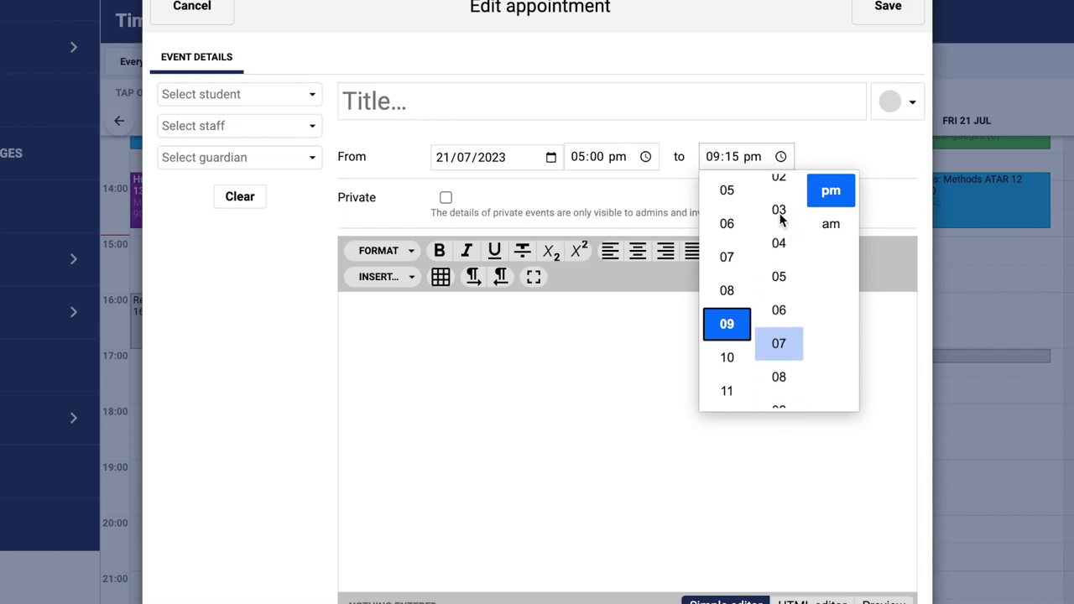
{"action": "left_click", "coordinate": [777, 232]}
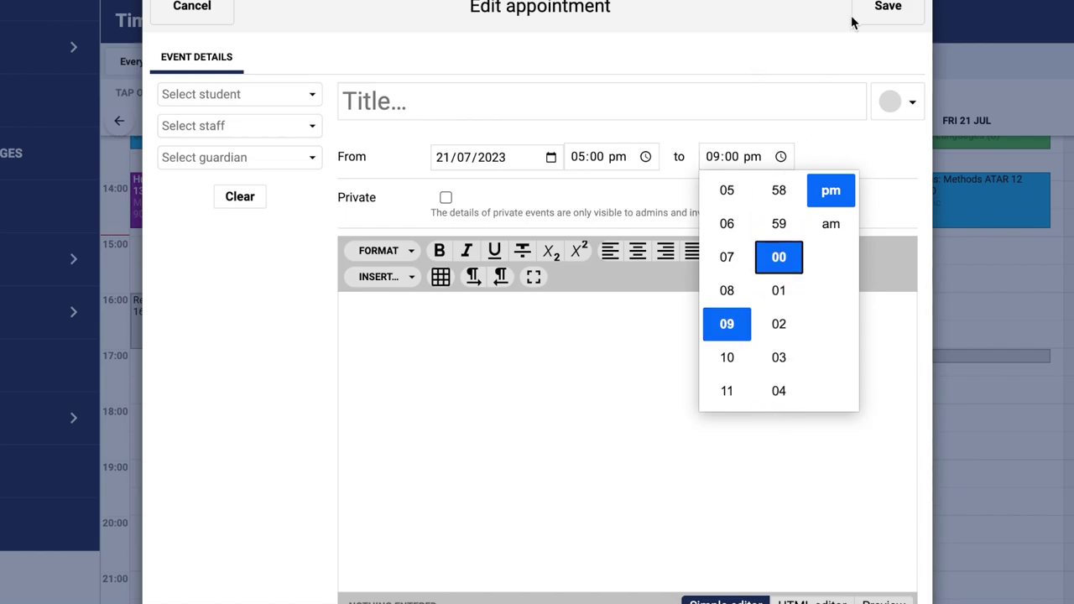
- Title the new appointment "Work" and save it
{"action": "left_click", "coordinate": [693, 106]}
{"action": "type", "text": "Work"}
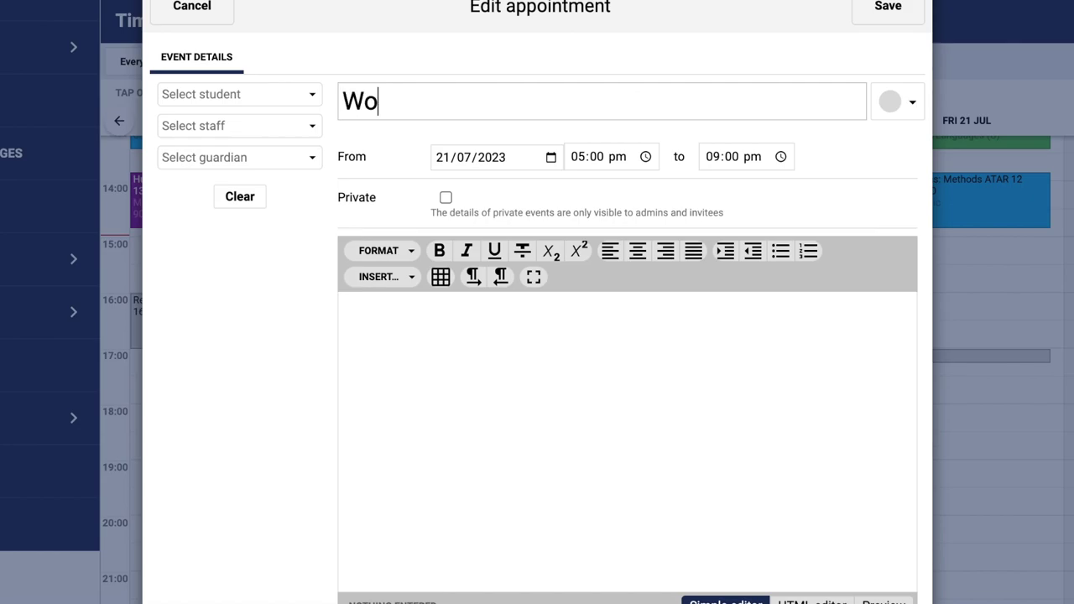
{"action": "left_click", "coordinate": [888, 8]}
- Edit the Friday 17:00–21:00 Work appointment to colour it orange, and save the change
{"action": "left_click", "coordinate": [938, 465]}
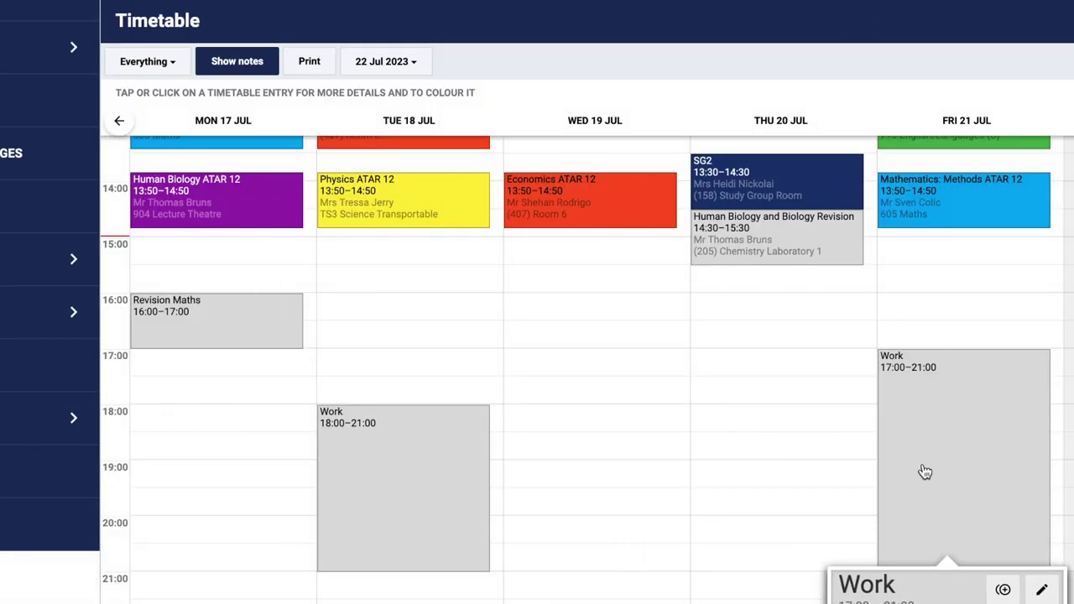
{"action": "scroll", "coordinate": [941, 538], "scroll_direction": "down", "scroll_amount": 2}
{"action": "scroll", "coordinate": [941, 538], "scroll_direction": "up", "scroll_amount": 1}
{"action": "scroll", "coordinate": [941, 538], "scroll_direction": "up", "scroll_amount": 1}
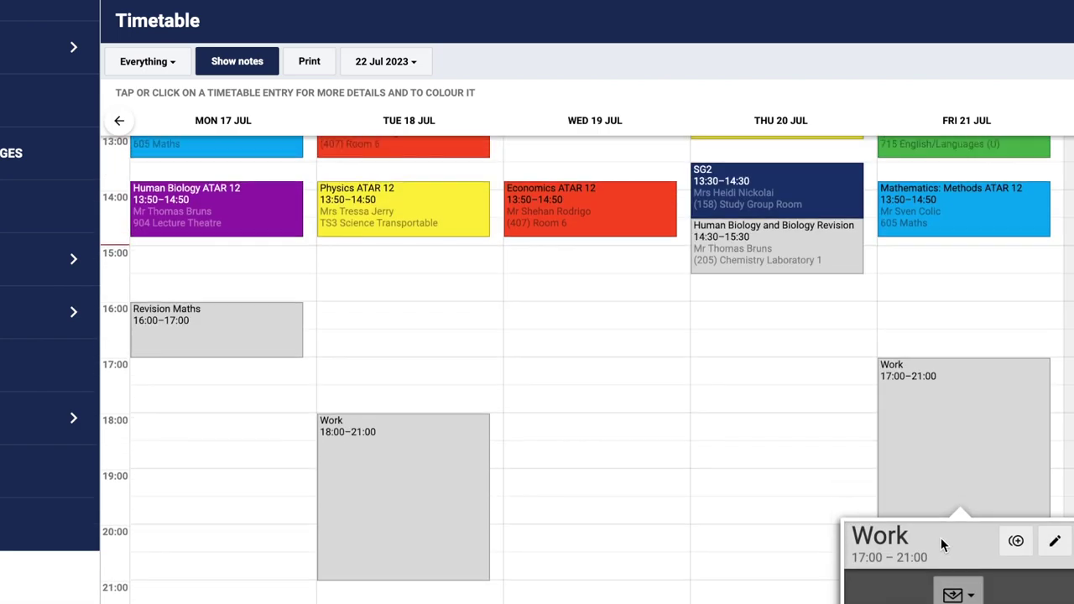
{"action": "left_click", "coordinate": [1055, 553]}
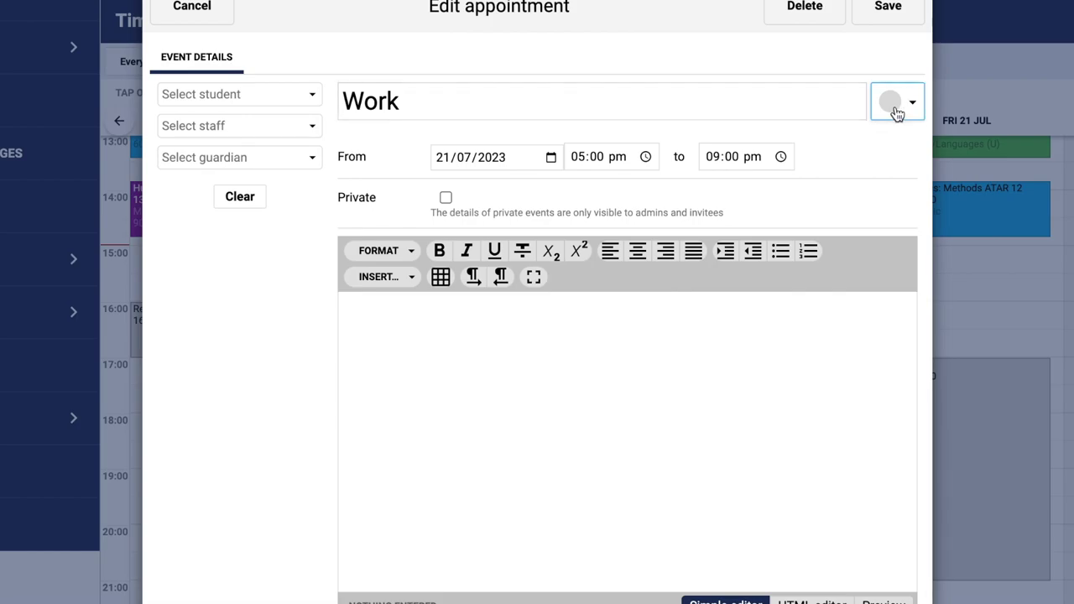
{"action": "left_click", "coordinate": [897, 109]}
{"action": "left_click", "coordinate": [1056, 224]}
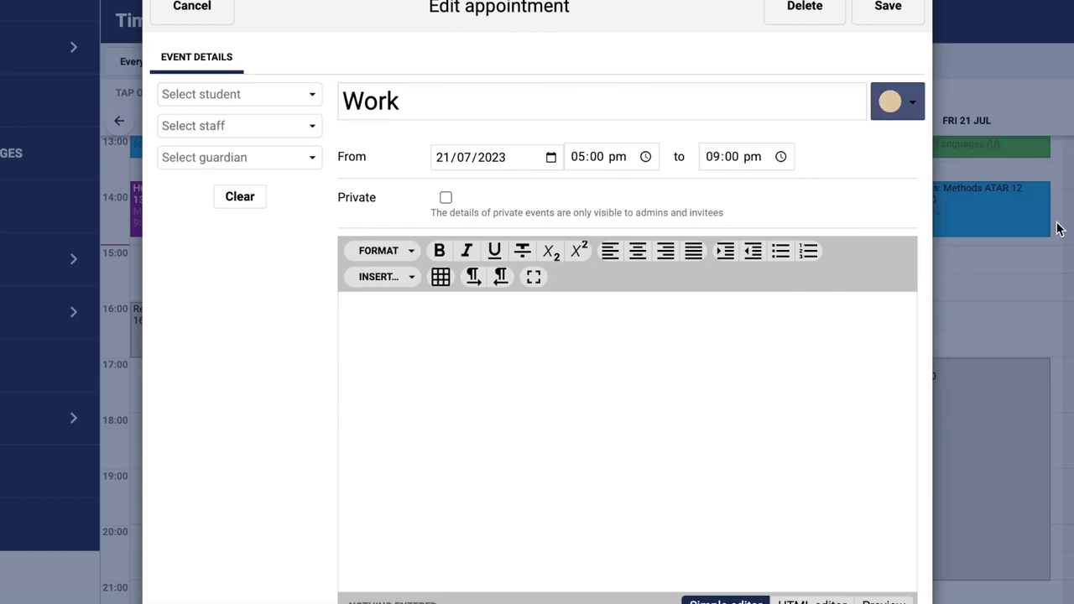
{"action": "left_click", "coordinate": [900, 10]}
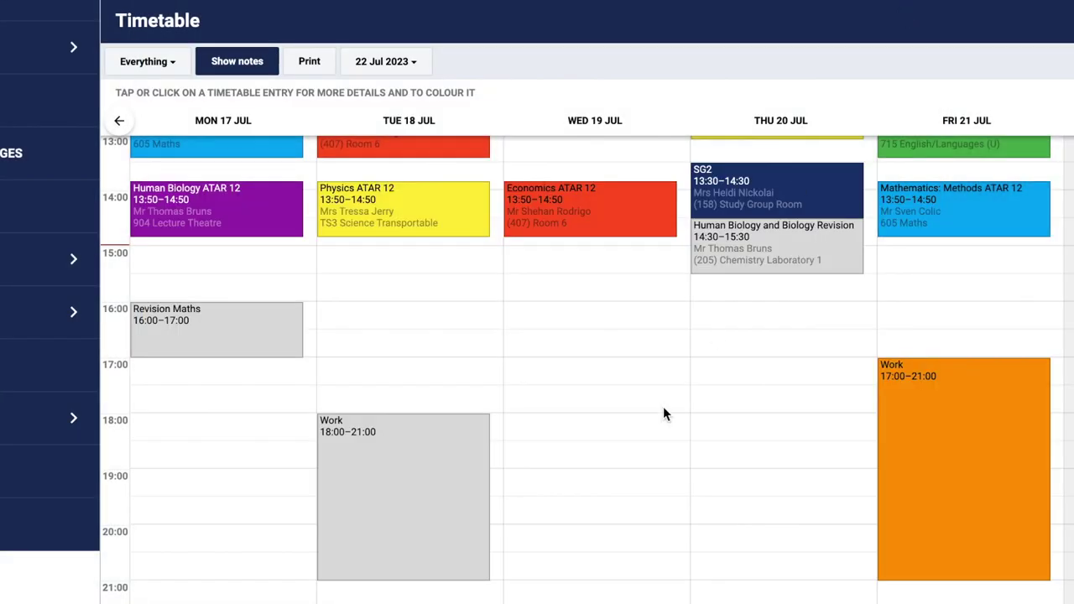
- Edit the Tuesday 18:00–21:00 Work appointment to colour it orange as well, and save it
{"action": "left_click", "coordinate": [463, 470]}
{"action": "left_click", "coordinate": [501, 315]}
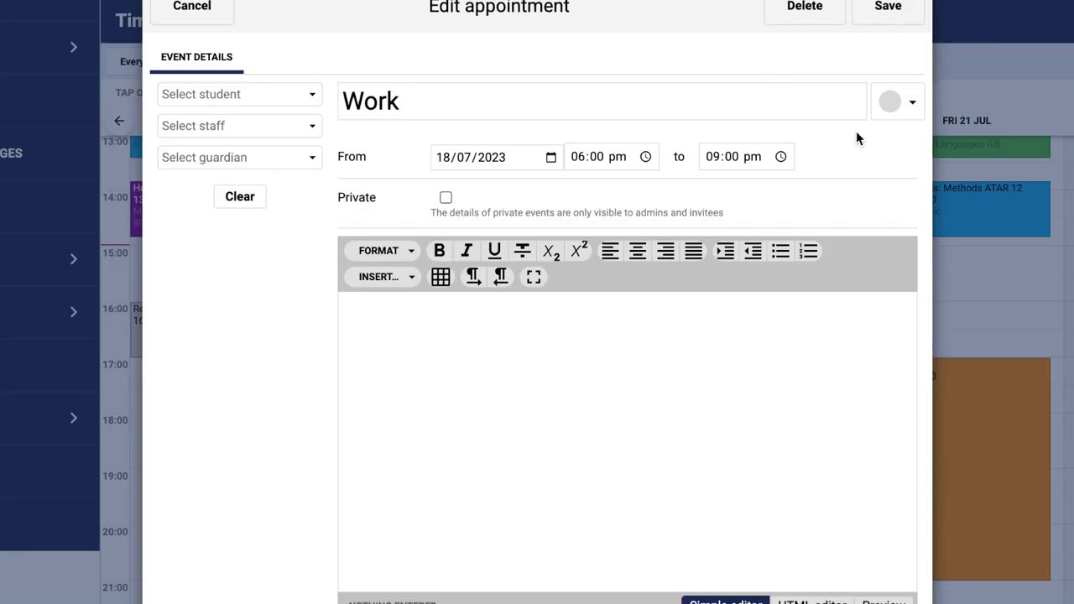
{"action": "left_click", "coordinate": [896, 103]}
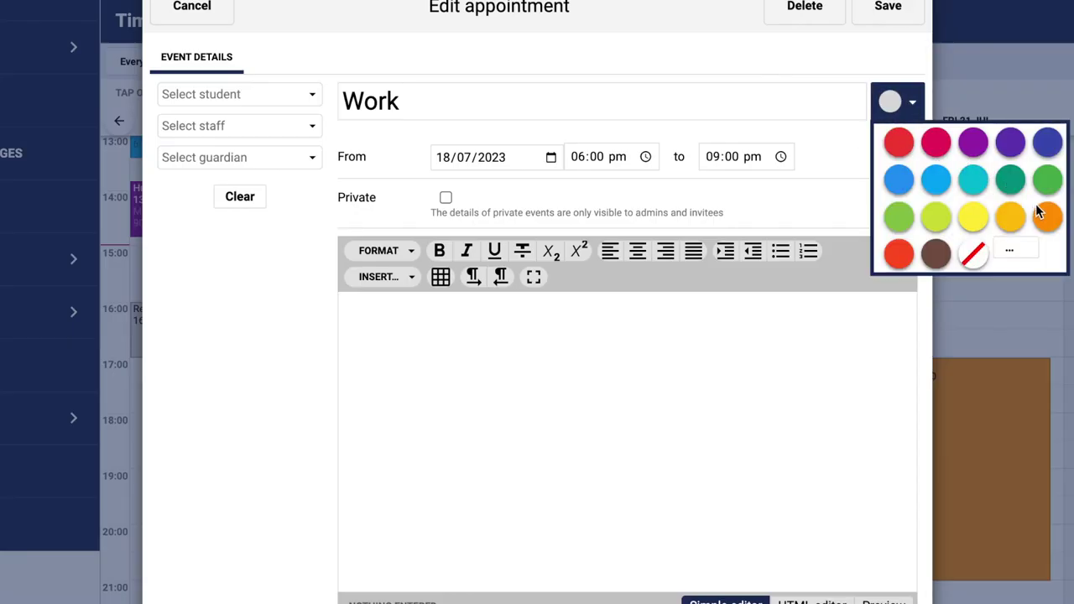
{"action": "left_click", "coordinate": [1051, 228]}
{"action": "left_click", "coordinate": [888, 8]}
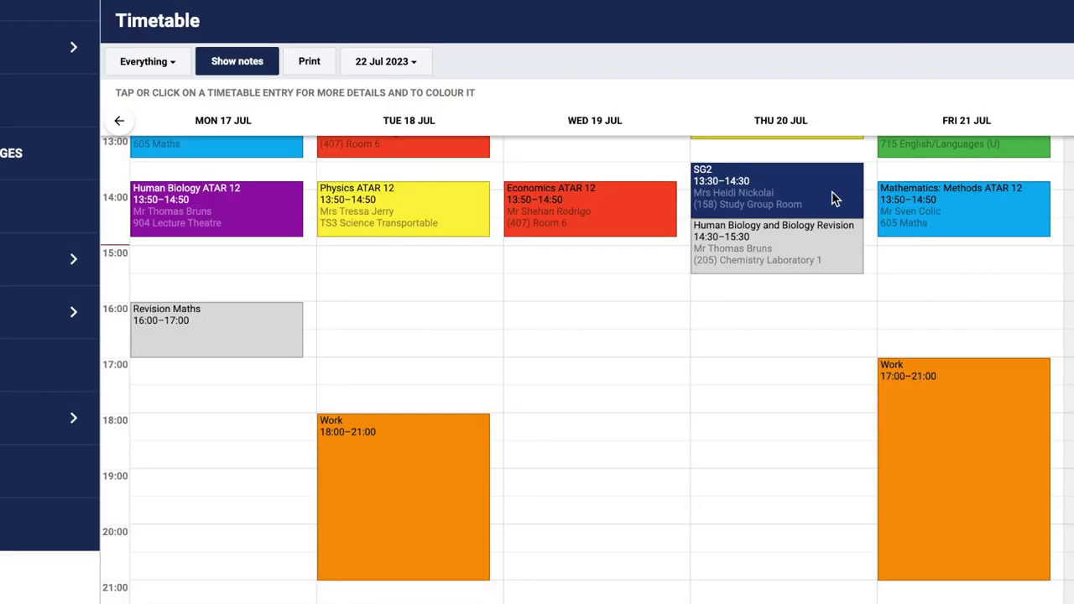
- Browse ahead to the week of 31 July and check the assessment markers on the Friday 4 August classes
{"action": "scroll", "coordinate": [770, 384], "scroll_direction": "up", "scroll_amount": 5}
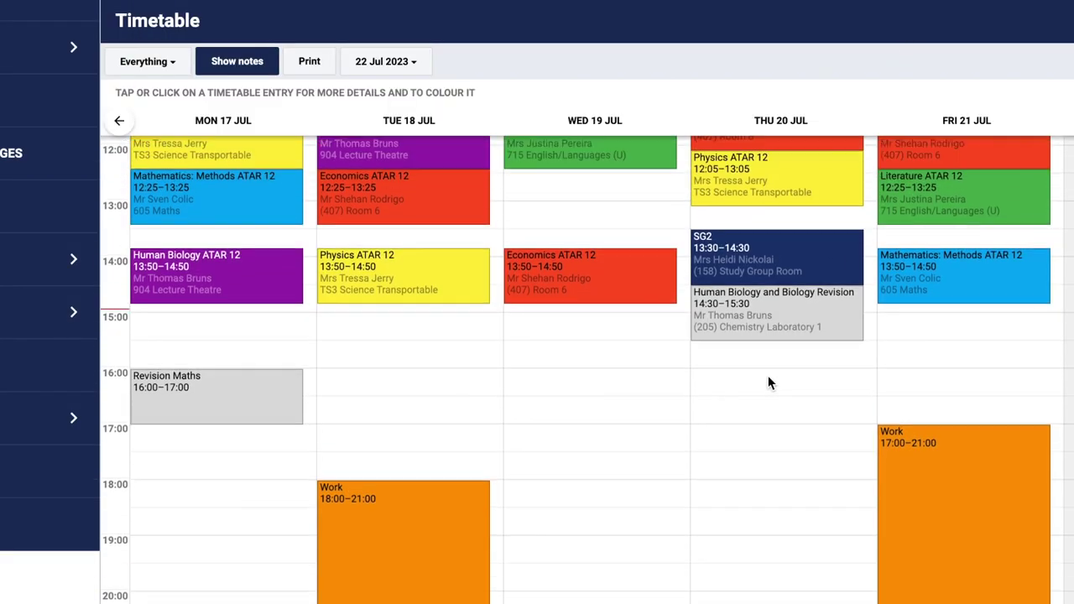
{"action": "scroll", "coordinate": [770, 384], "scroll_direction": "down", "scroll_amount": 1}
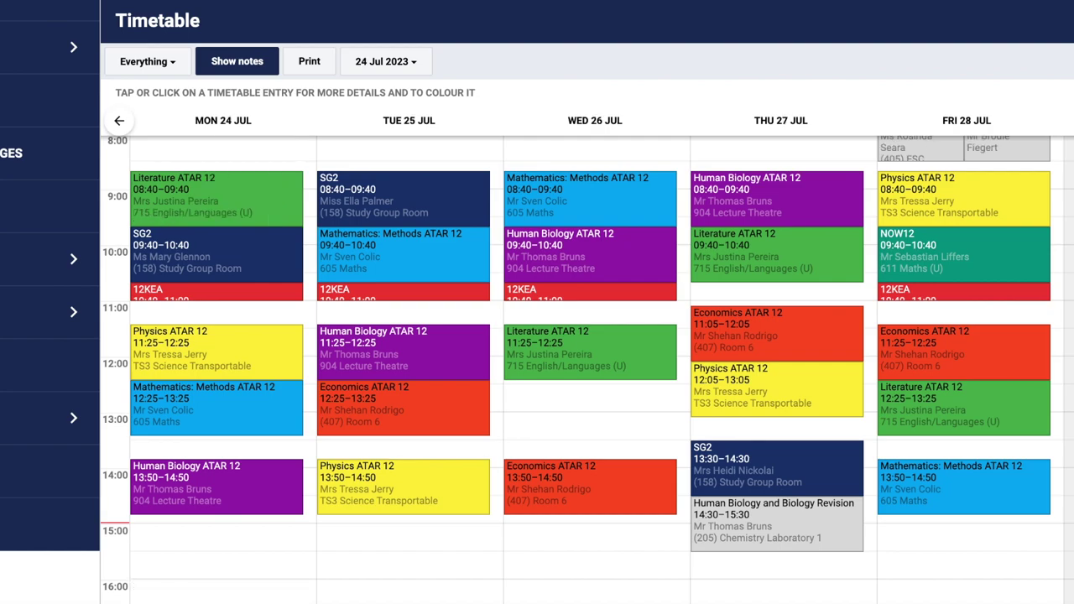
{"action": "scroll", "coordinate": [861, 241], "scroll_direction": "up", "scroll_amount": 2}
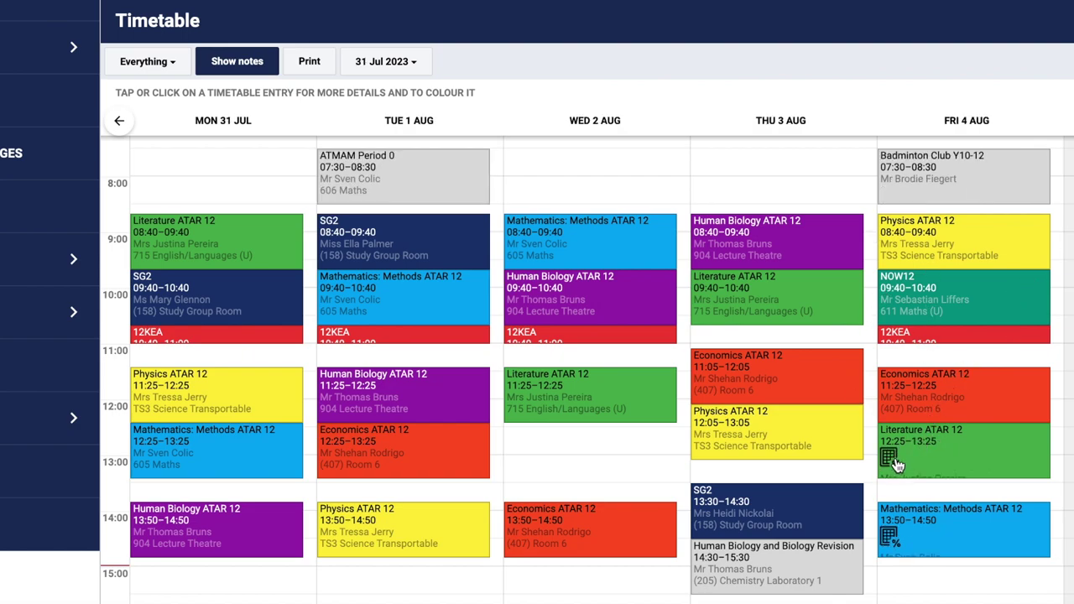
{"action": "mouse_move", "coordinate": [915, 467]}
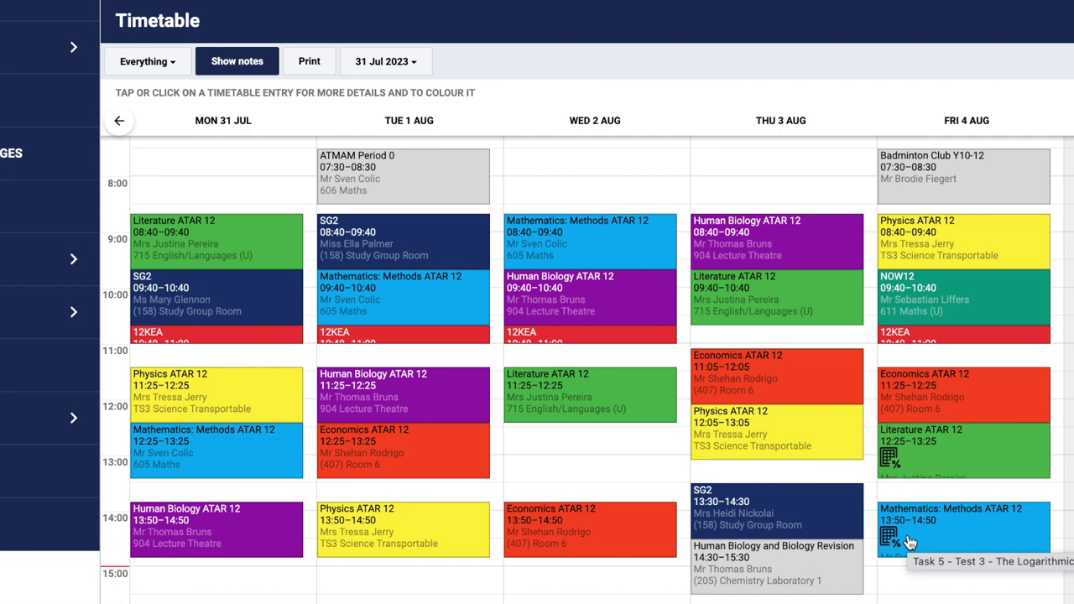
- Look through the weeks of 7 and 14 August, and return to the week of 31 July
{"action": "key", "text": "Right"}
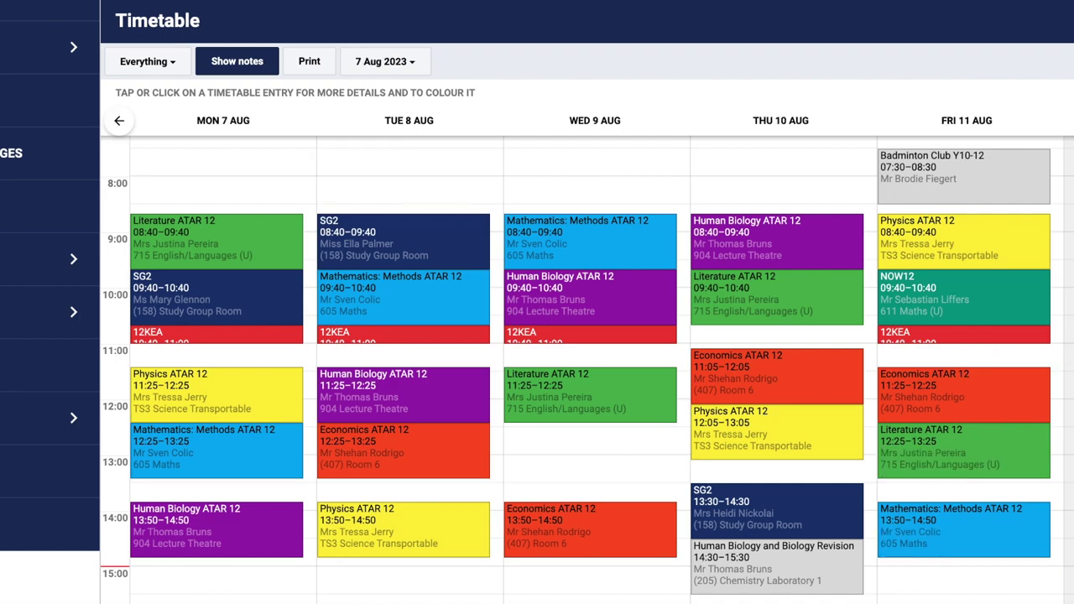
{"action": "key", "text": "Right"}
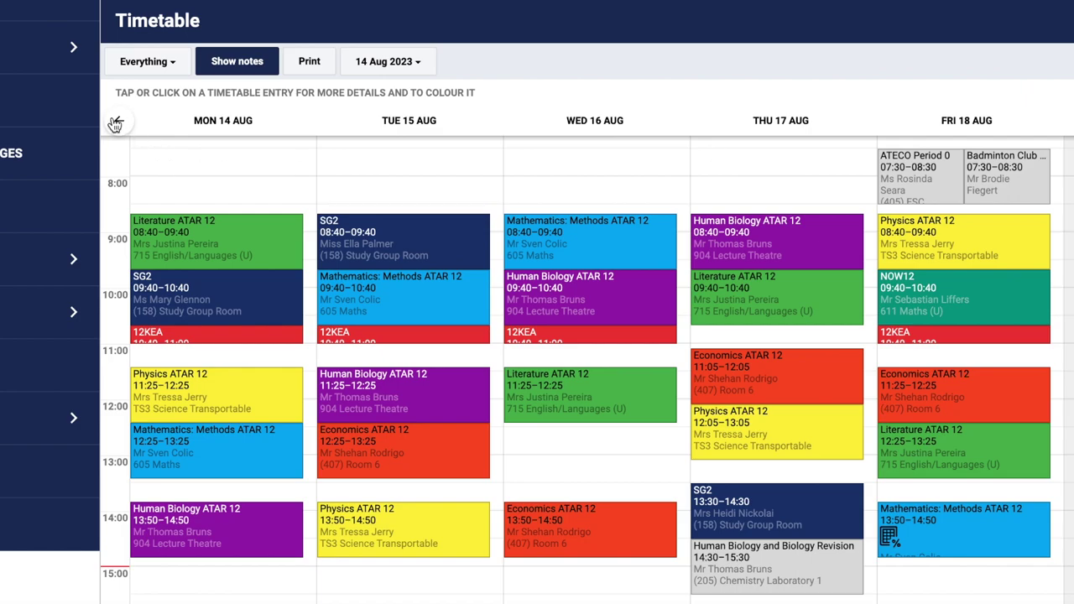
{"action": "key", "text": "Left"}
{"action": "key", "text": "Left"}
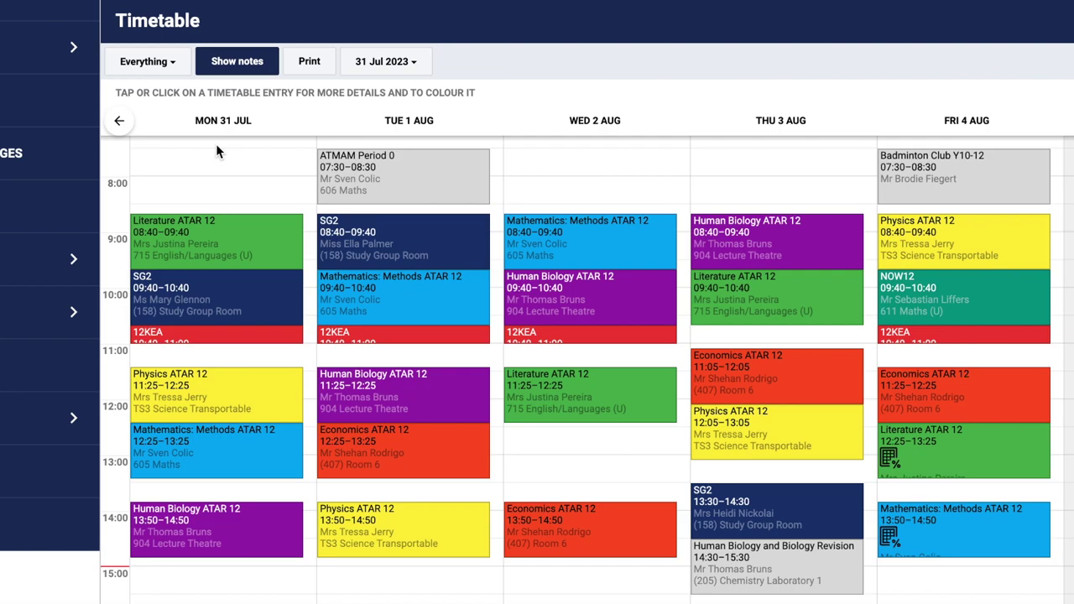
- Start a message to the teacher of the Tuesday 09:40 Mathematics: Methods ATAR 12 class with the subject "Support in Maths"
{"action": "left_click", "coordinate": [401, 309]}
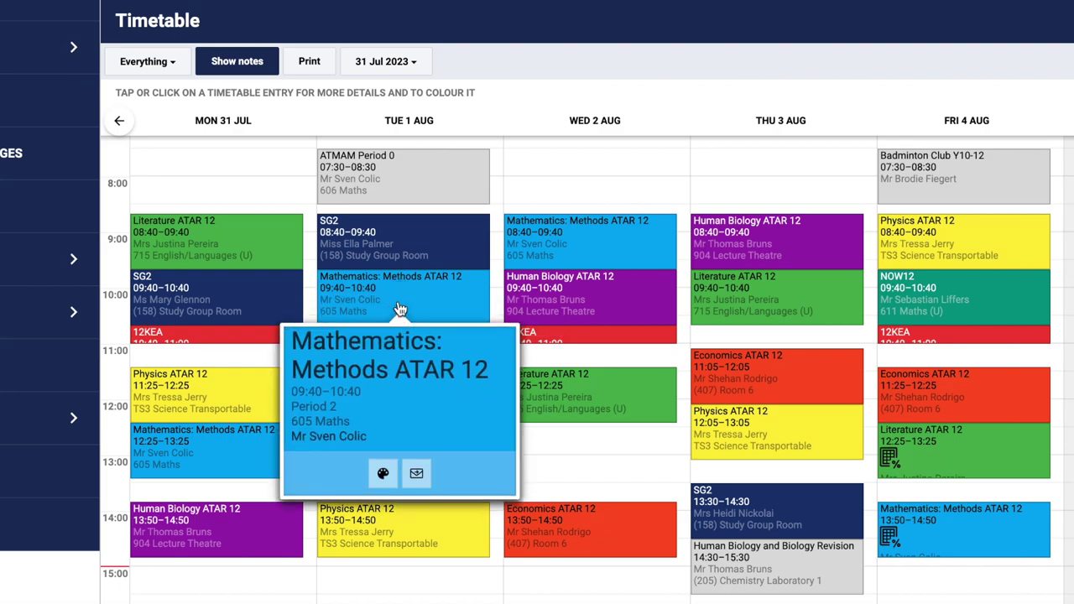
{"action": "left_click", "coordinate": [418, 479]}
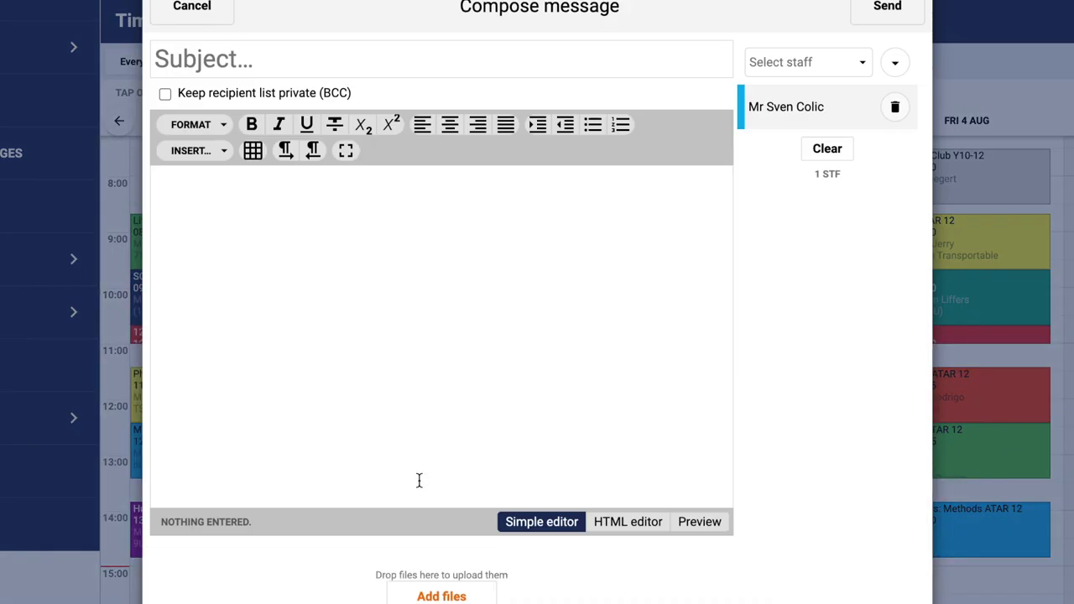
{"action": "left_click", "coordinate": [347, 70]}
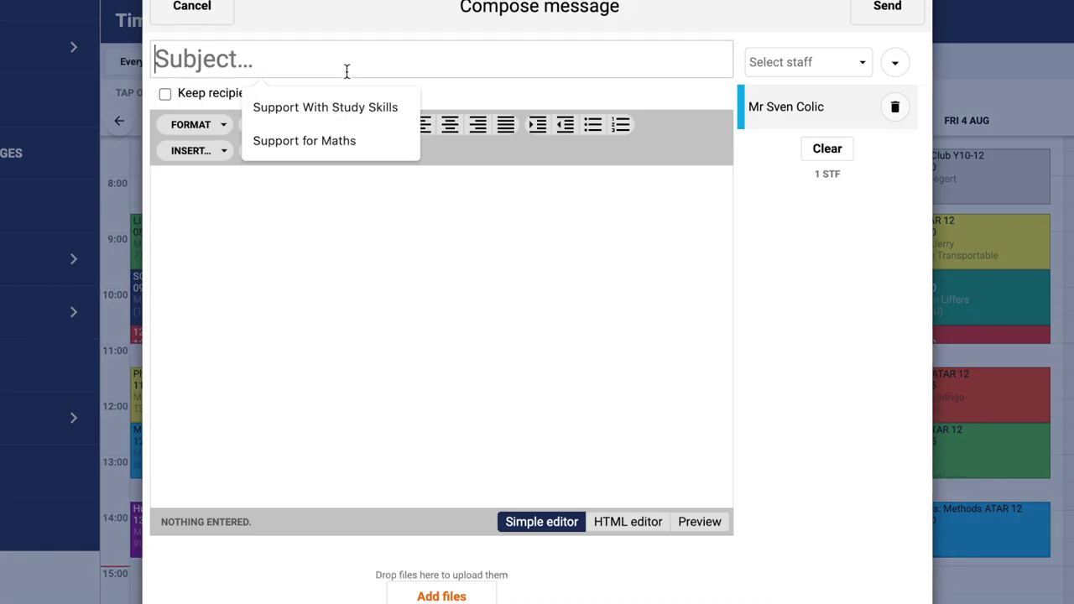
{"action": "type", "text": "S"}
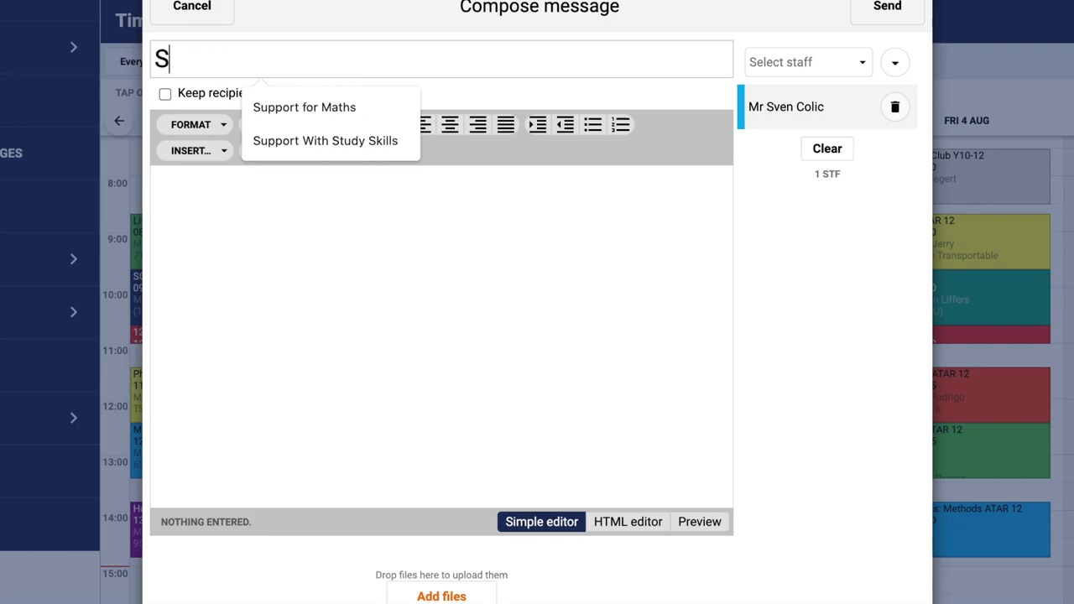
{"action": "type", "text": "upport in "}
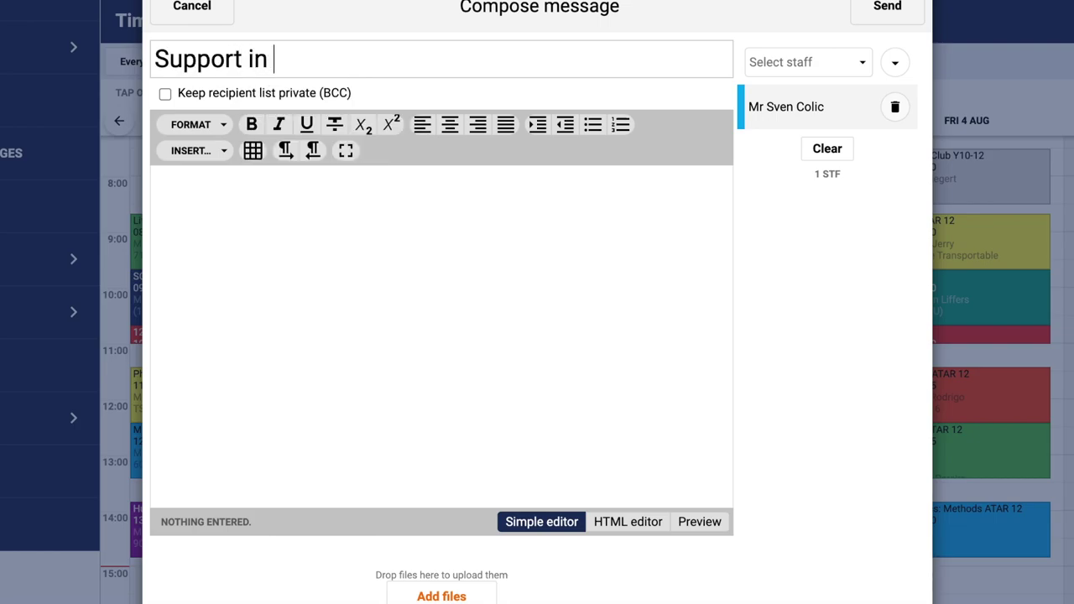
{"action": "type", "text": "Maths"}
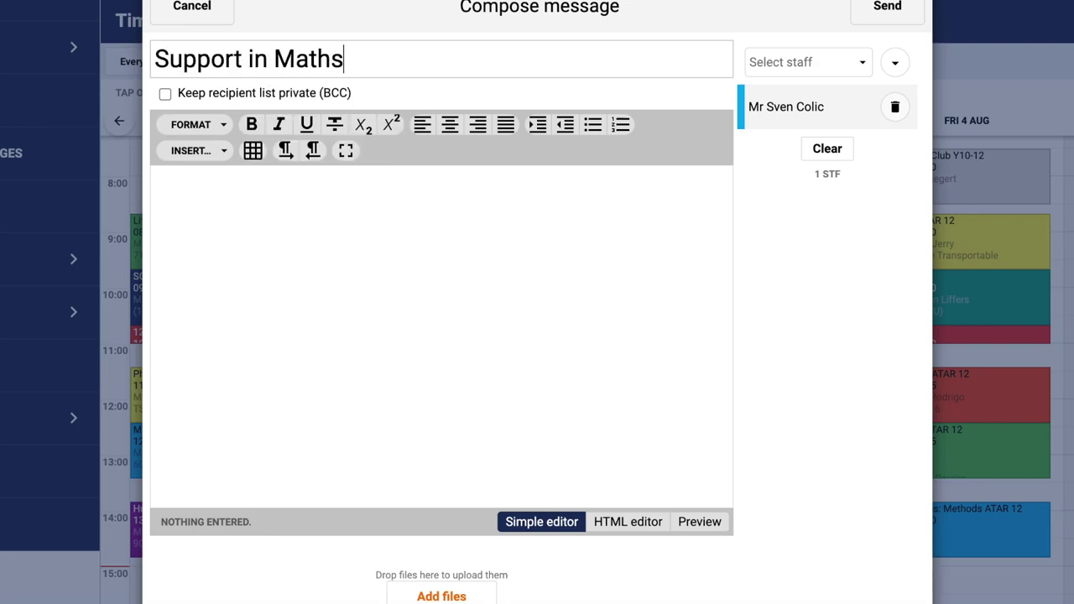
- Find a second staff member by surname and add them to the message's recipients
{"action": "left_click", "coordinate": [764, 72]}
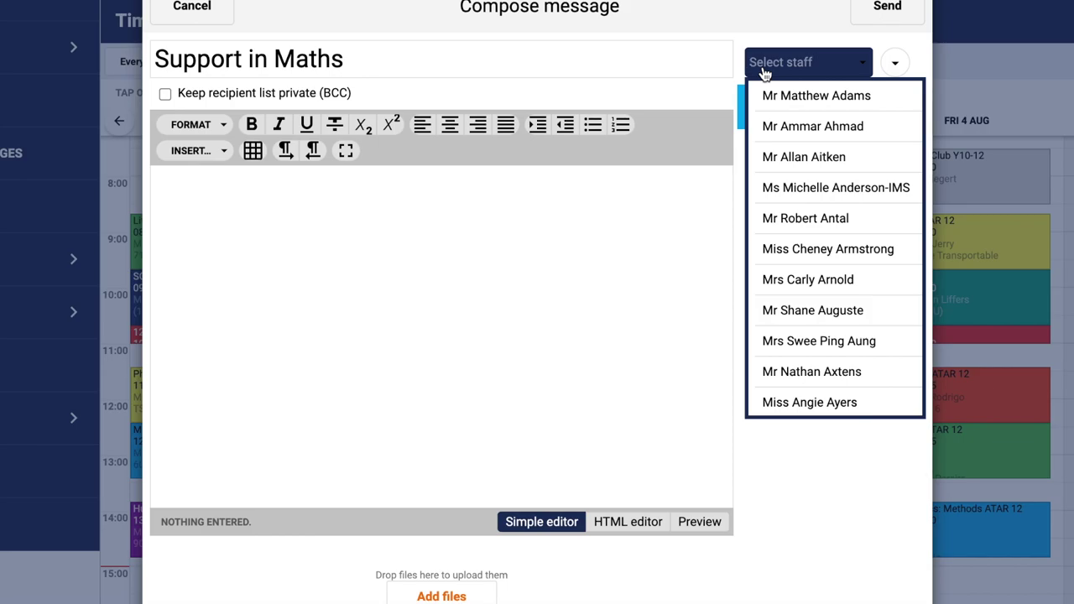
{"action": "type", "text": "davies"}
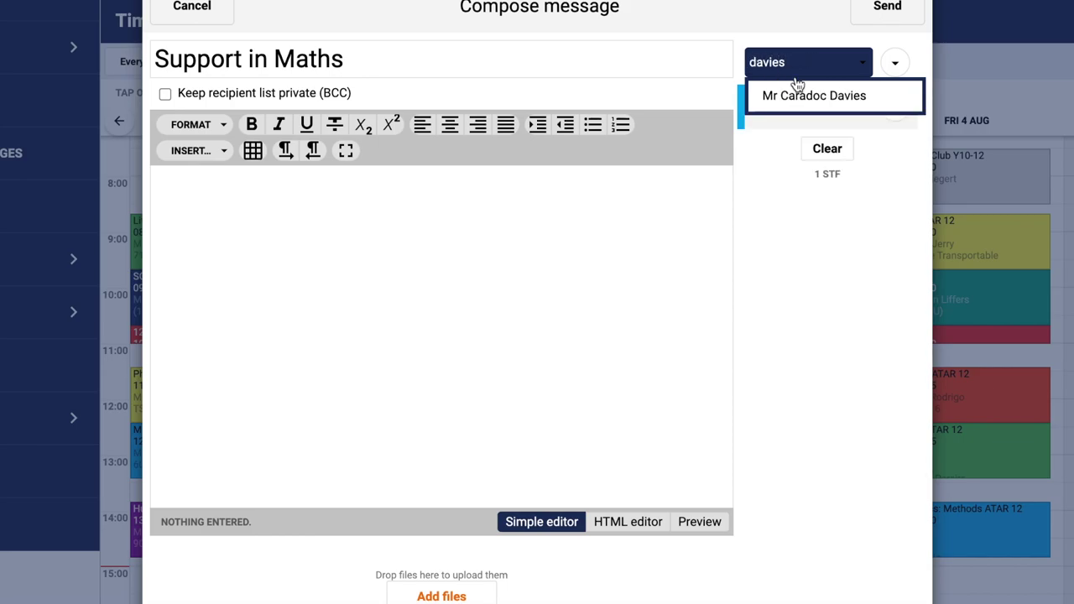
{"action": "left_click", "coordinate": [837, 101]}
- Write the message body with the greeting "Hi," and, below a gap, the closing "Regards or Thank you"
{"action": "left_click", "coordinate": [461, 249]}
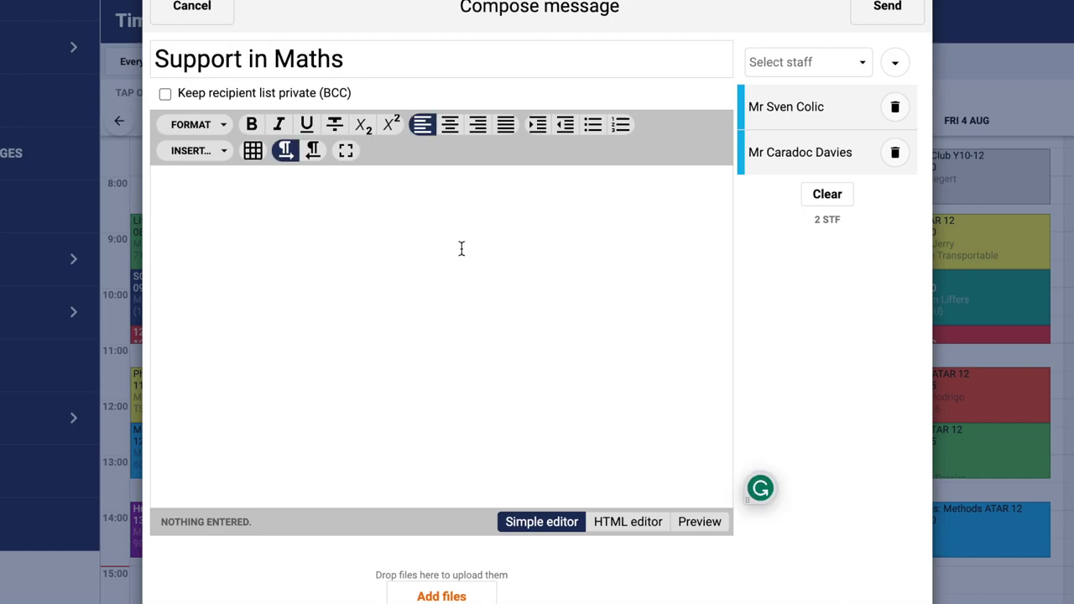
{"action": "type", "text": "Hi,"}
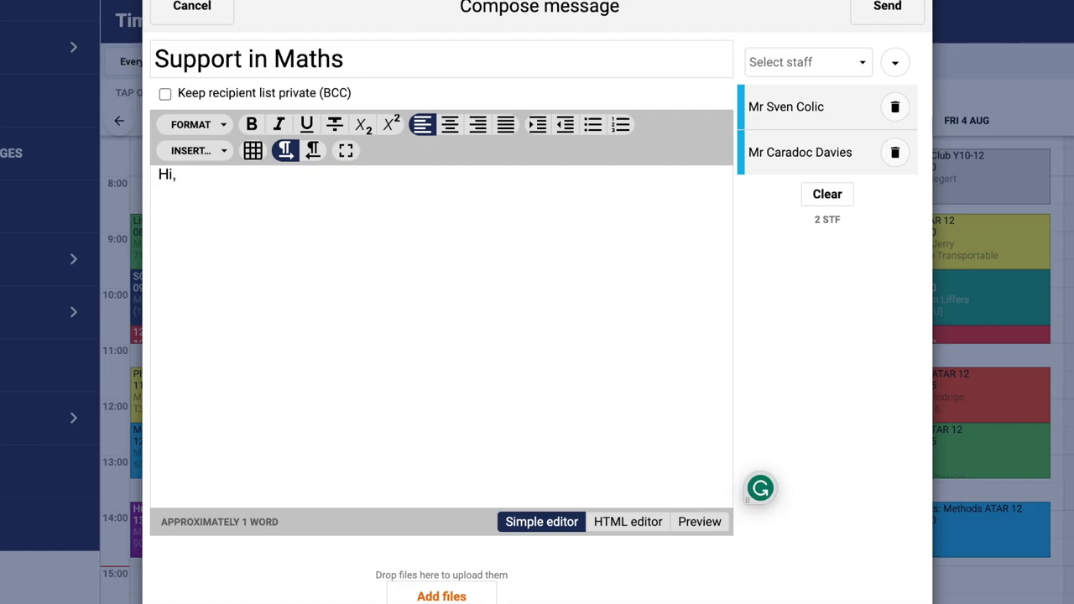
{"action": "key", "text": "Return"}
{"action": "key", "text": "Return"}
{"action": "type", "text": "gards or Thank"}
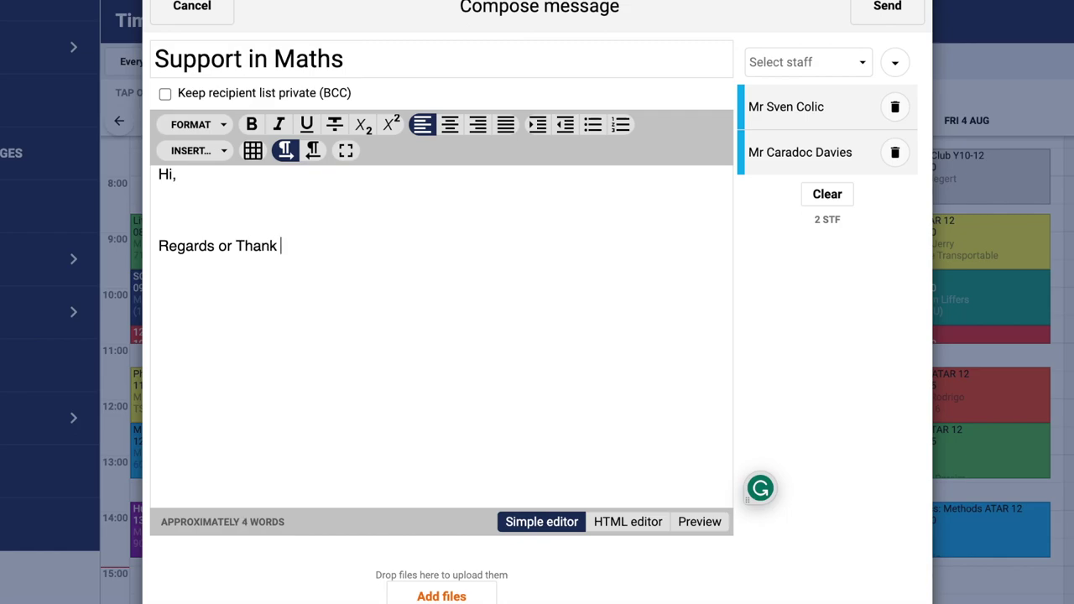
{"action": "type", "text": " you"}
- View the message's file attachment options and choose the device as the file source
{"action": "left_click", "coordinate": [482, 595]}
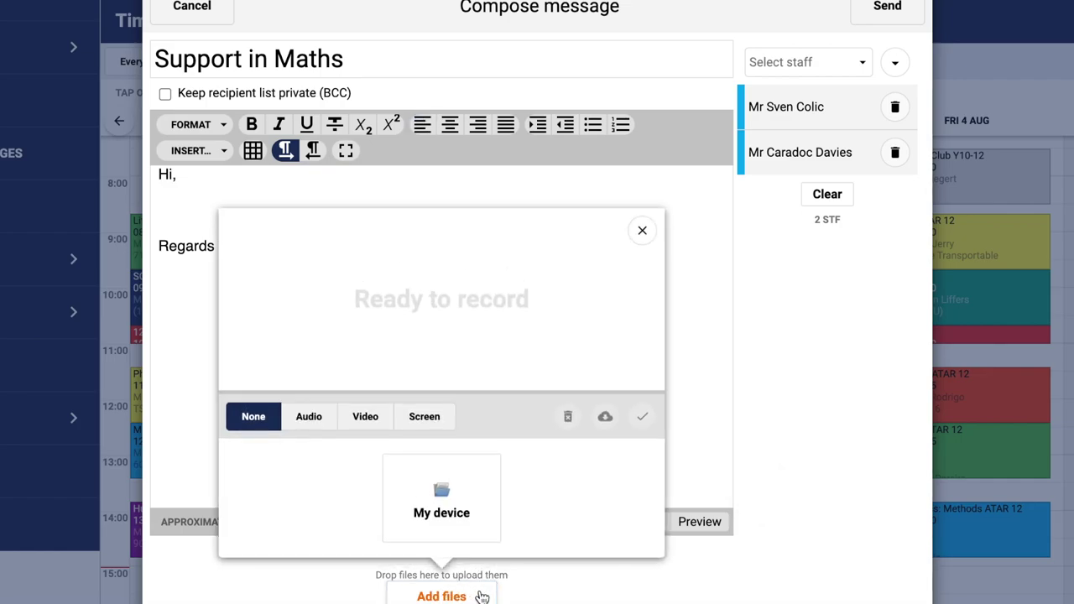
{"action": "left_click", "coordinate": [460, 496]}
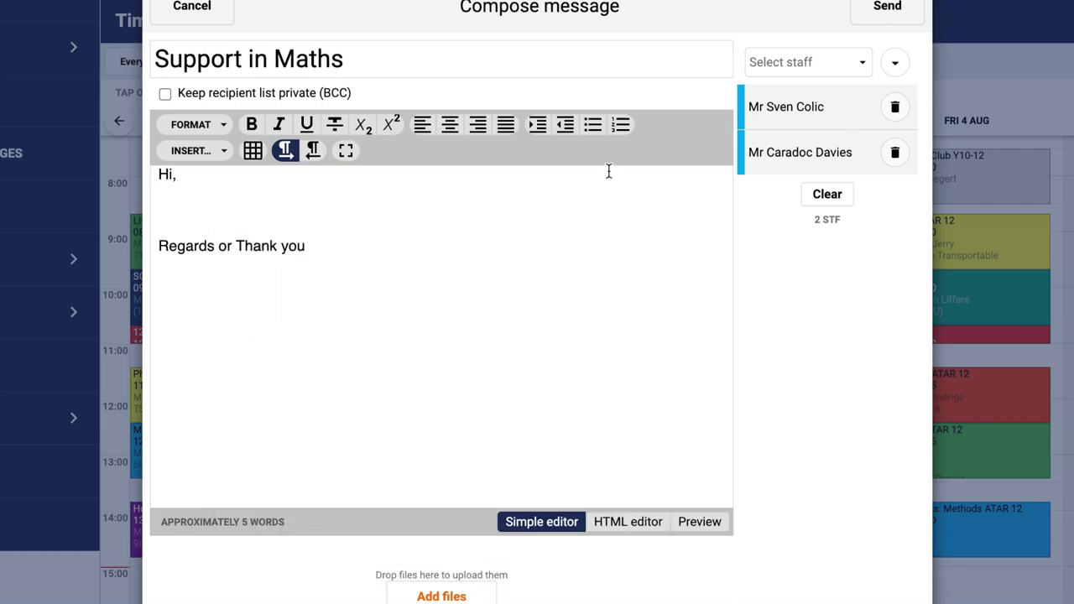